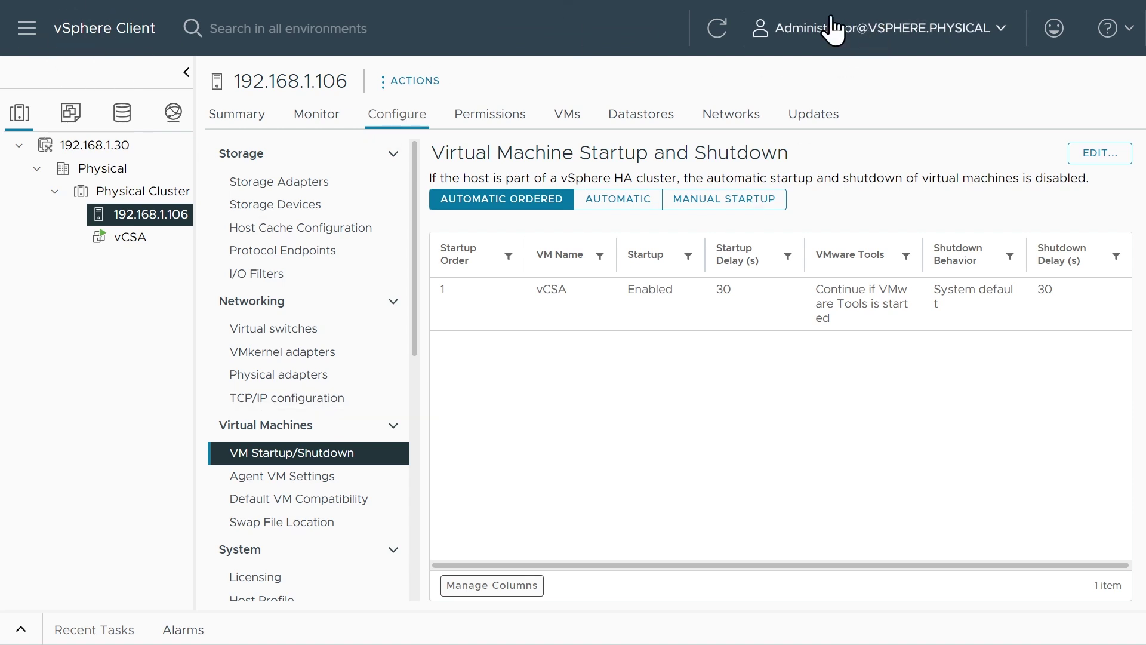
- Log out of the vSphere Client and shut down the vCenter Server appliance from vCenter Server Management
left_click(833, 35)
left_click(812, 178)
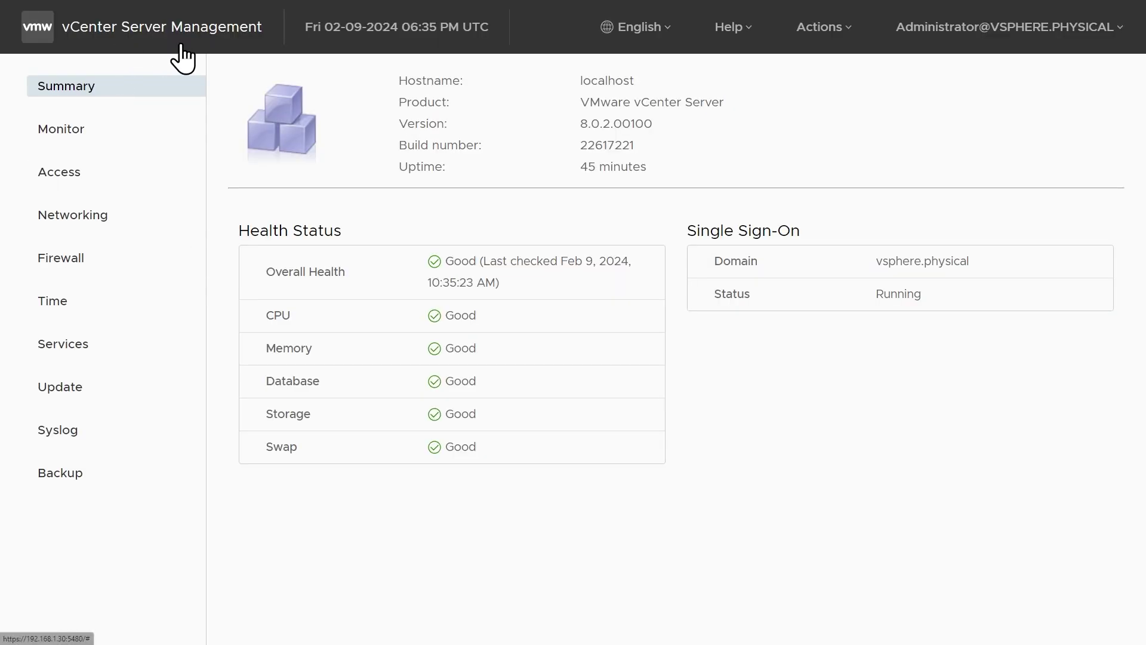
left_click(821, 31)
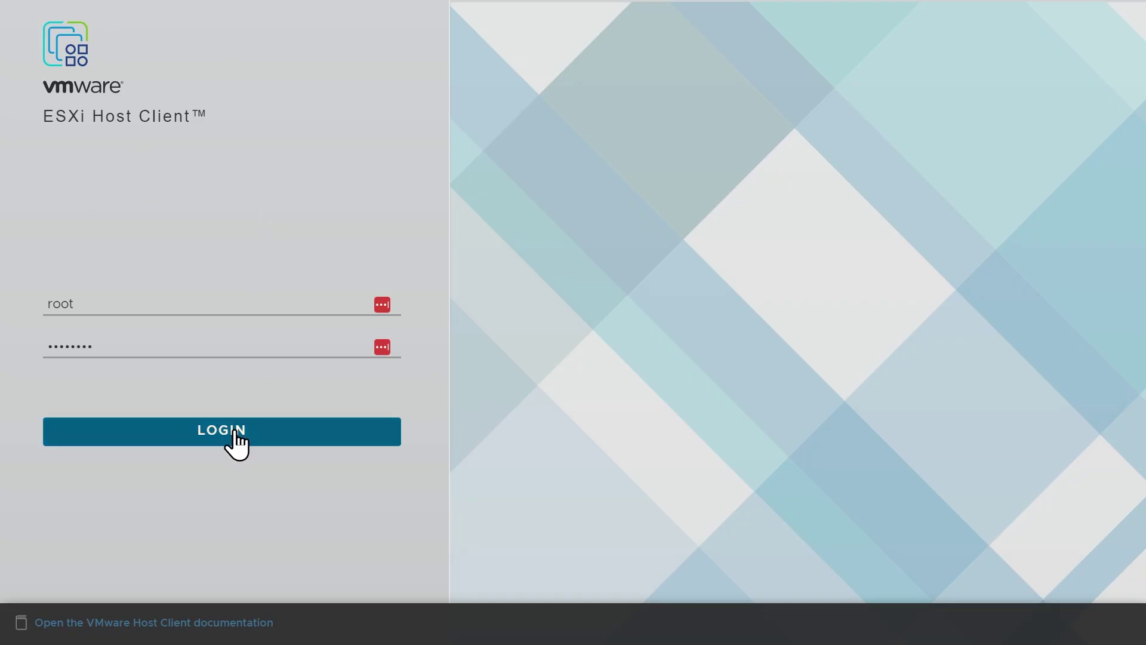
- Log in to the ESXi Host Client as root and filter the virtual machine list to powered on VMs
left_click(235, 430)
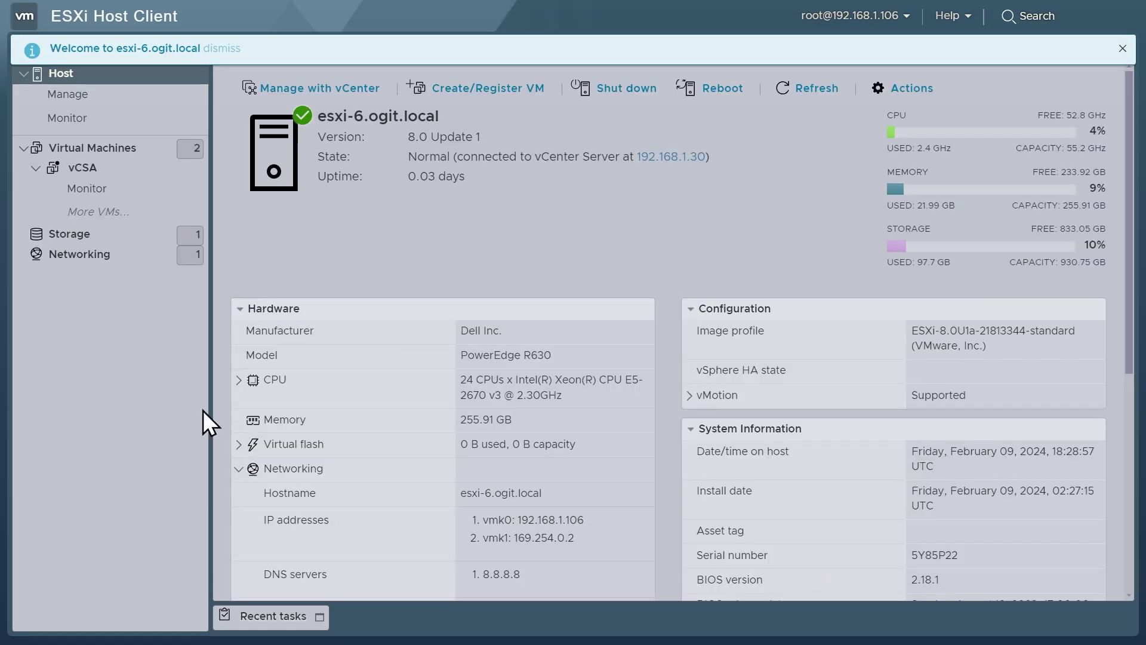
left_click(96, 149)
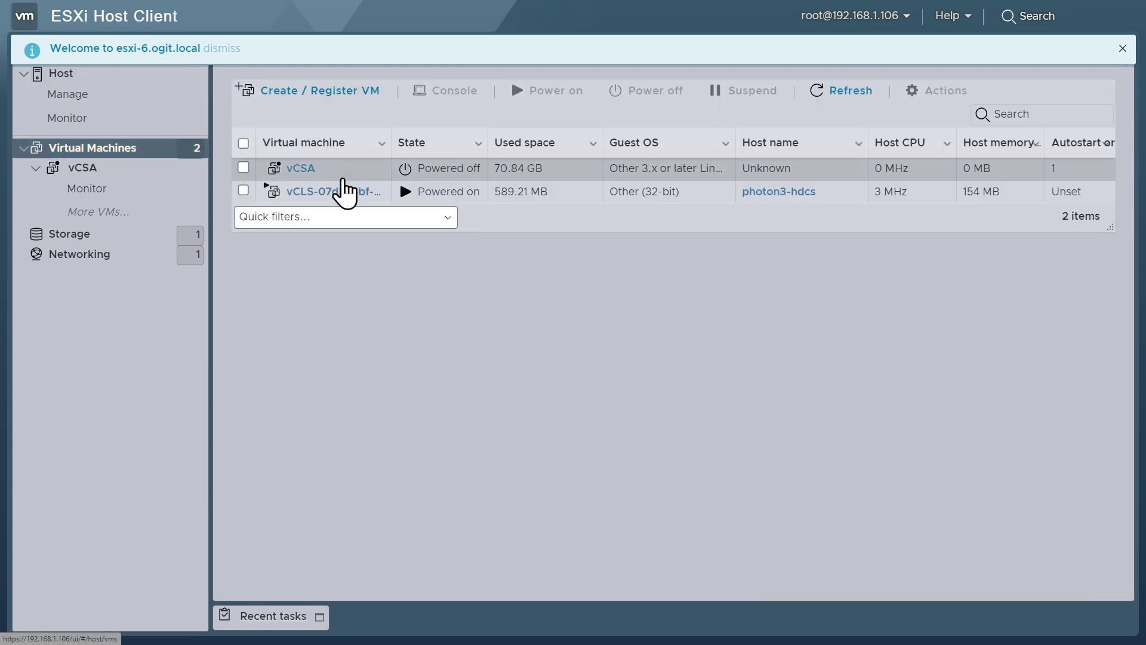
left_click(337, 174)
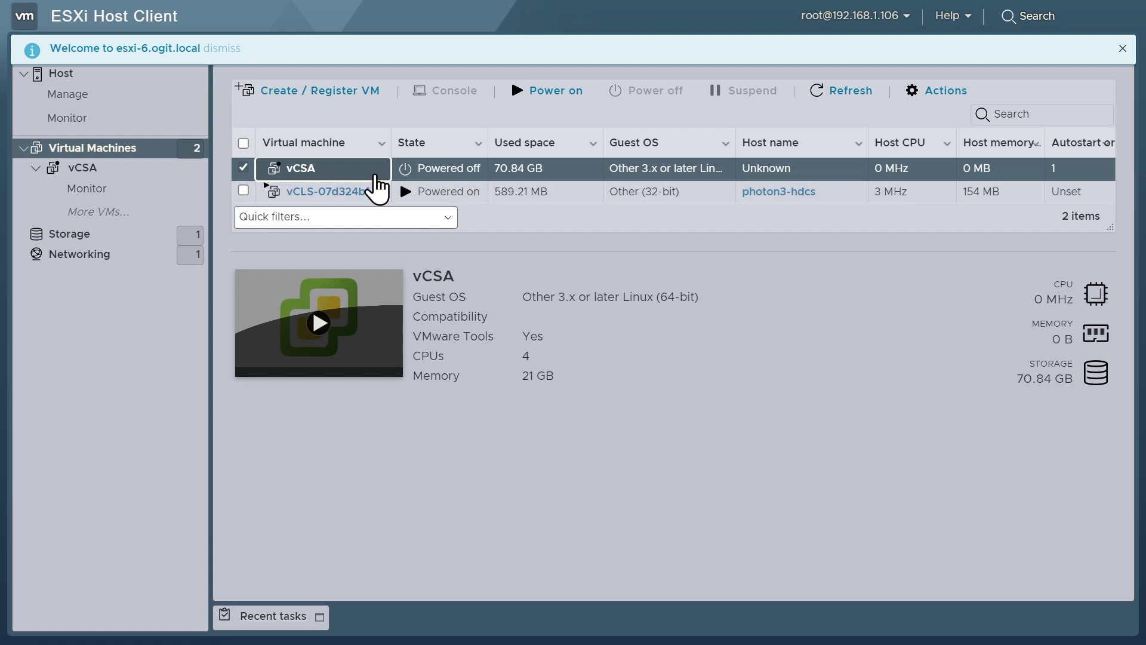
left_click(367, 218)
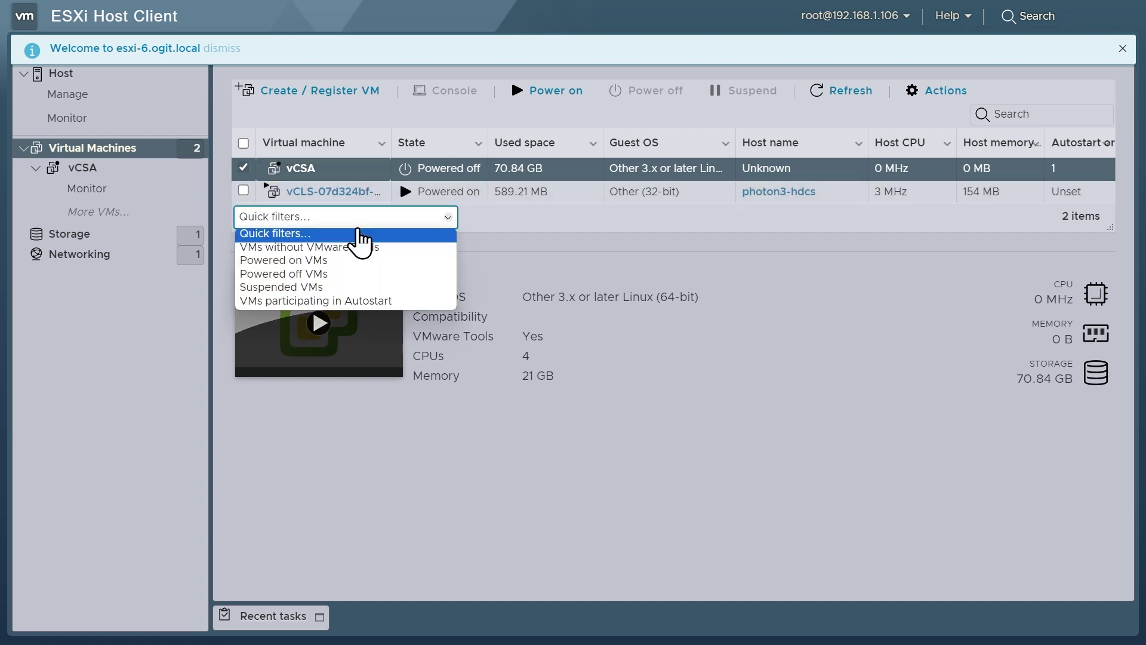
left_click(327, 263)
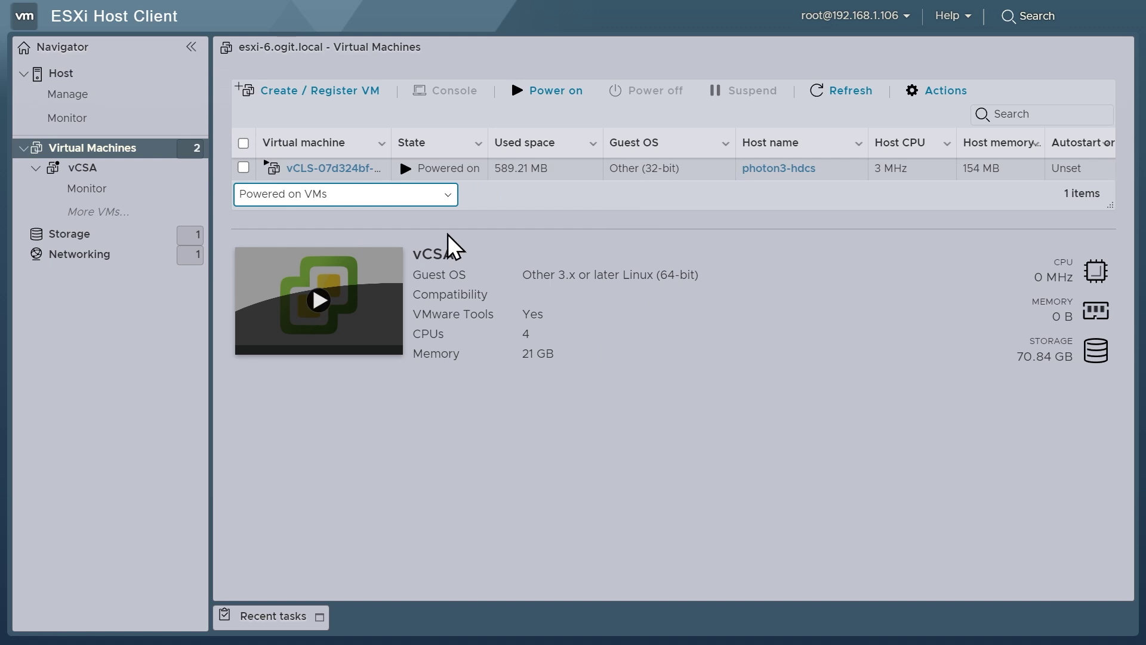
- Shut down the host esxi-6.ogit.local without placing it in maintenance mode
left_click(87, 77)
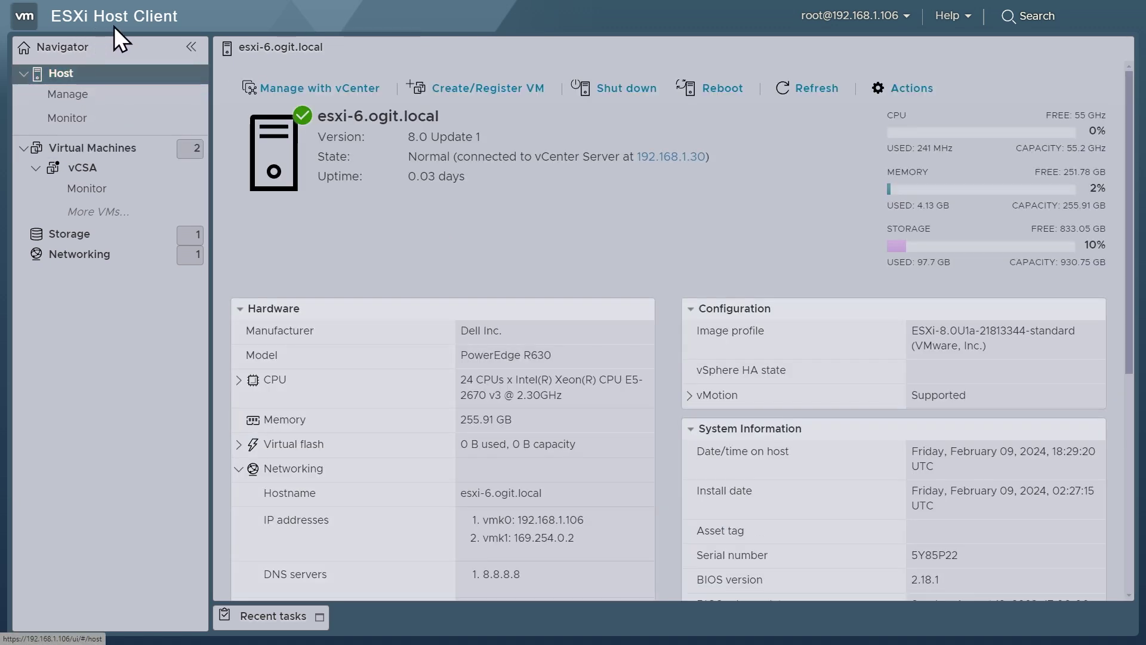
left_click(631, 90)
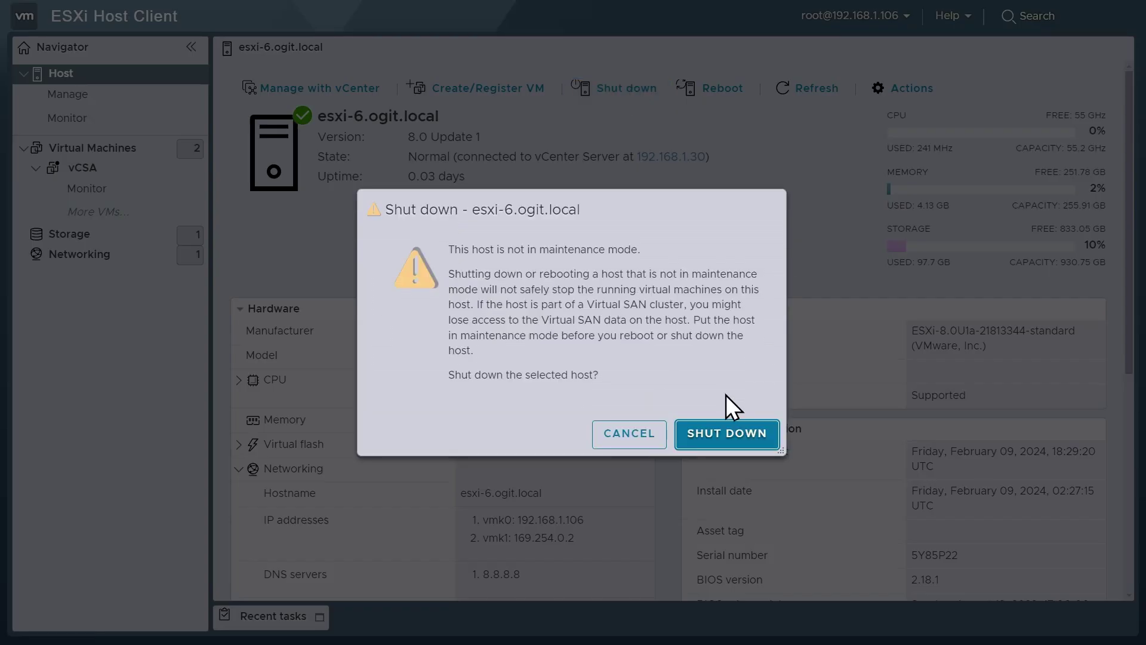
left_click(729, 433)
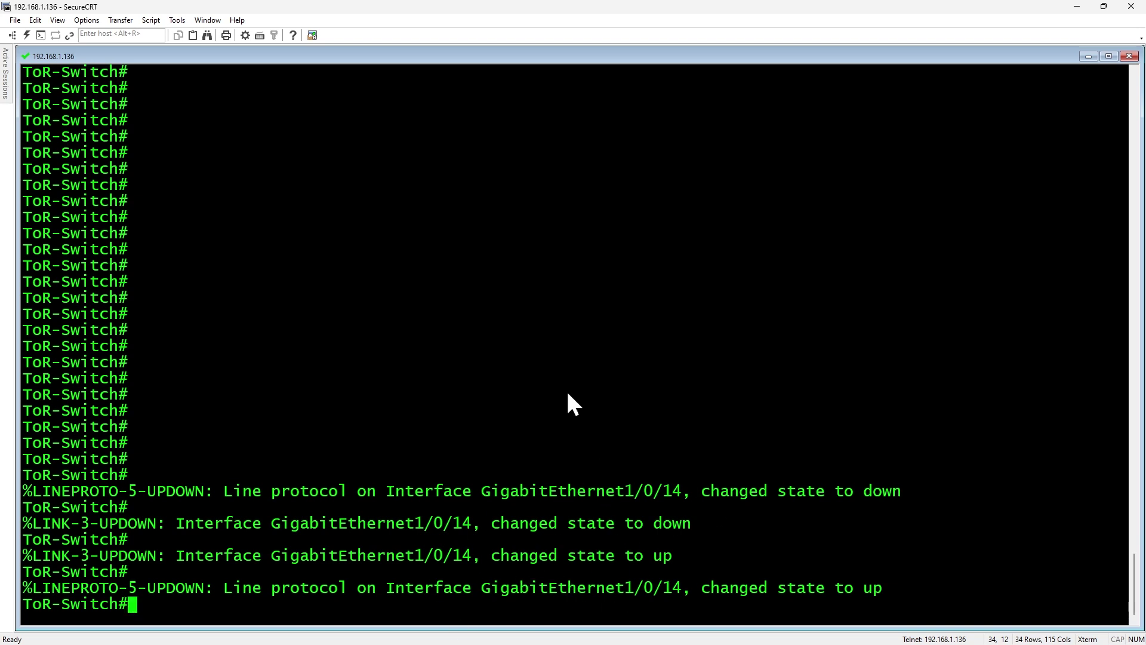
- In the SecureCRT session on ToR-Switch, show the interface status and highlight the Gi1/0/13 and Gi1/0/14 lines
key("Return")
type("show ")
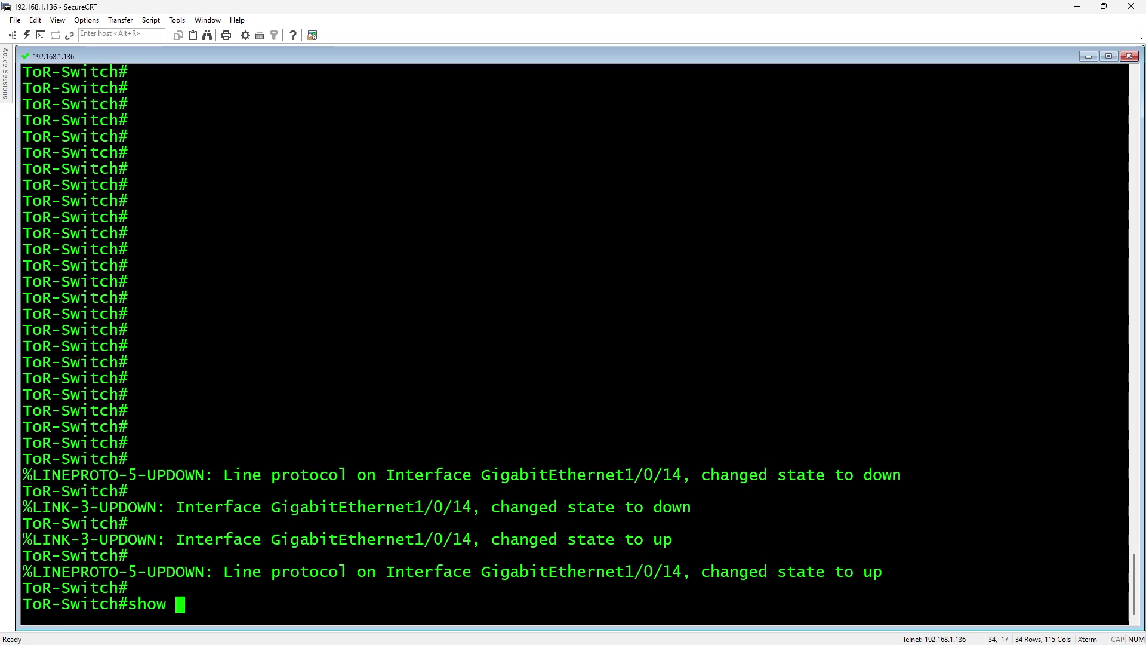
type("int status")
key("Return")
key("q")
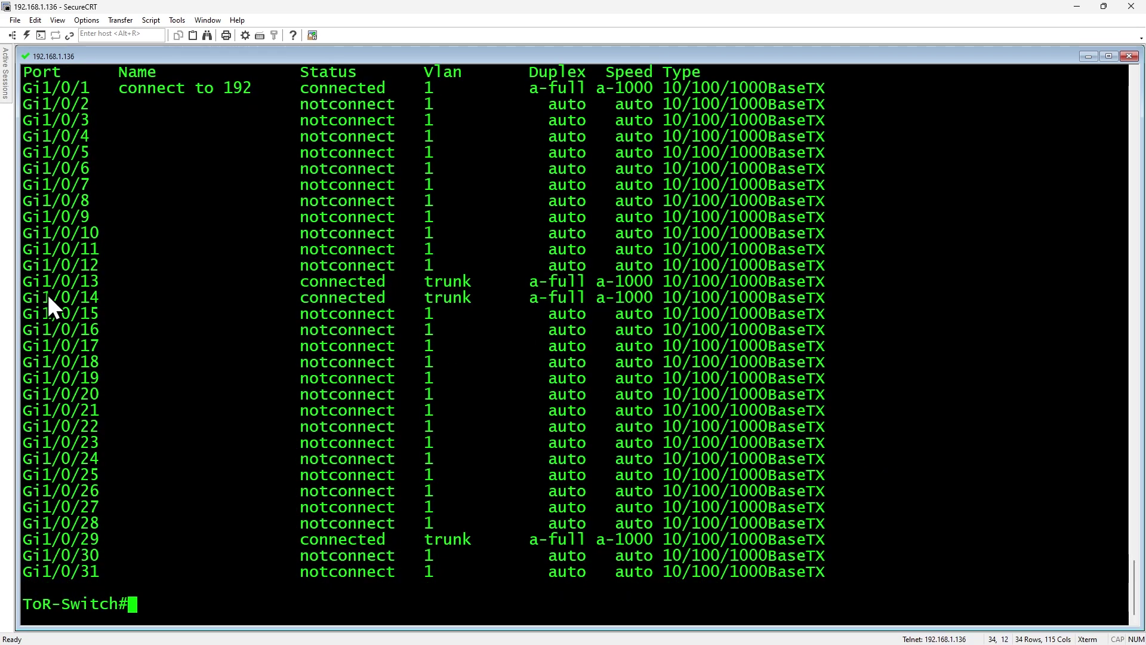
left_click_drag(31, 281, 830, 302)
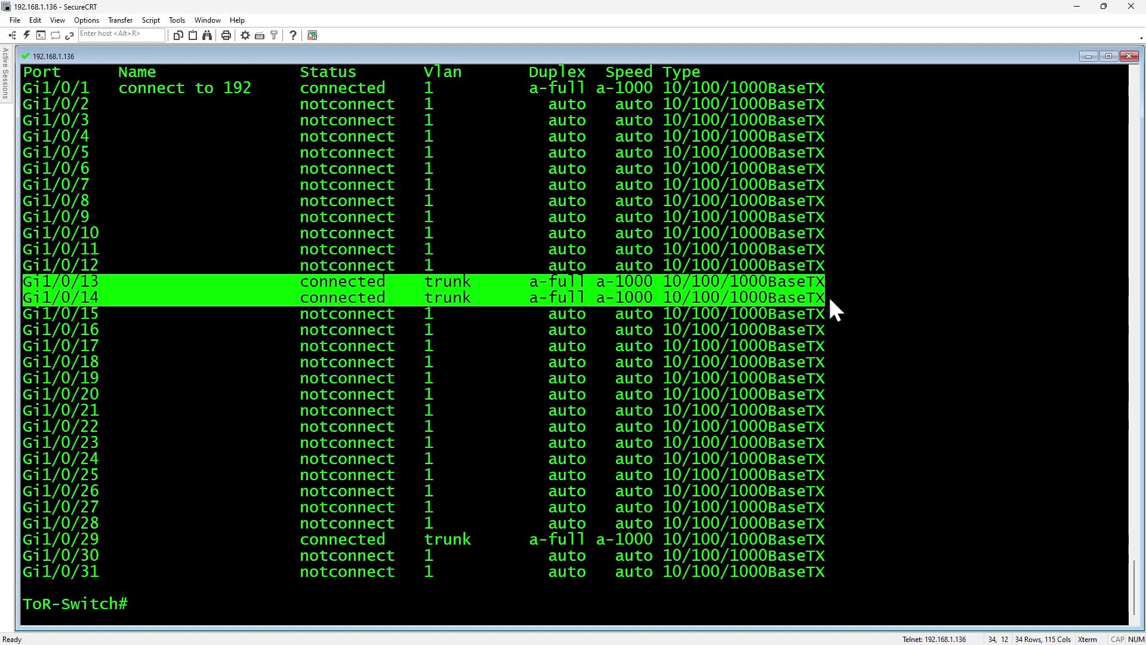
- Configure the interface range gig 1/0/13-14 as switchport host and return to privileged mode
type("conf t")
key("Return")
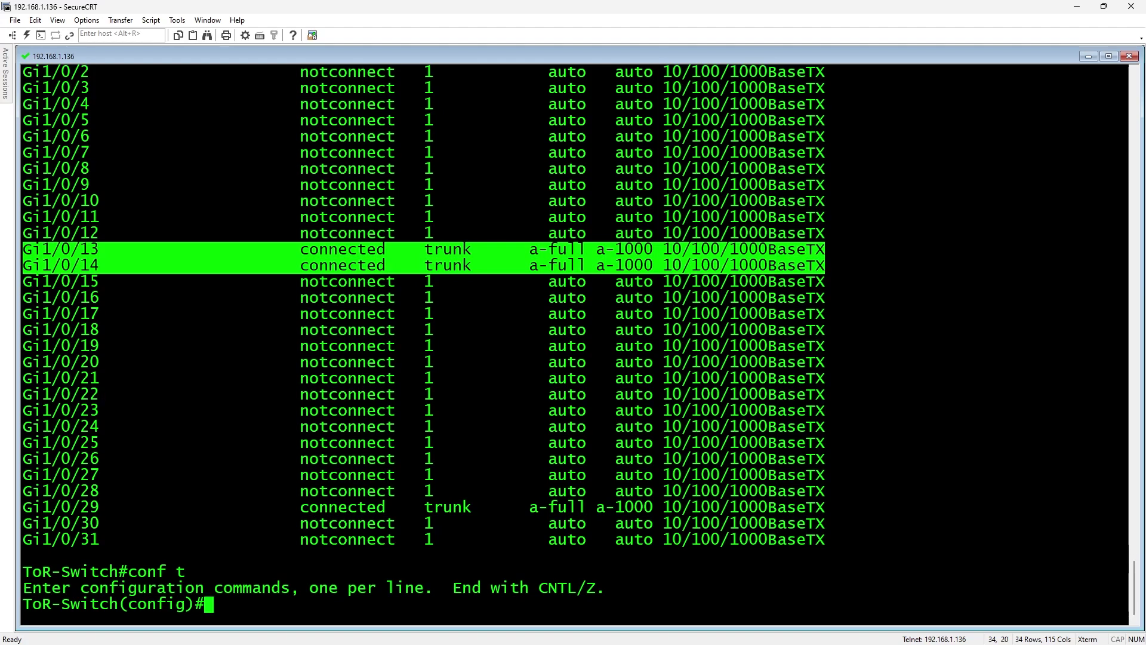
type("int range gig 1/0")
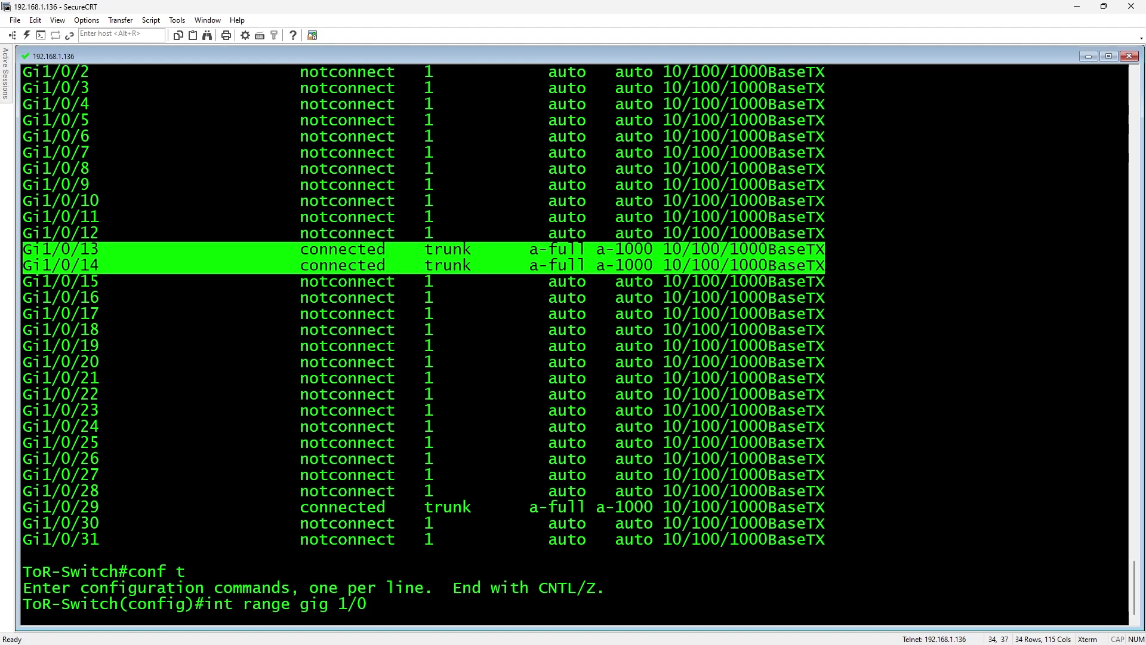
type("/13-14")
key("Return")
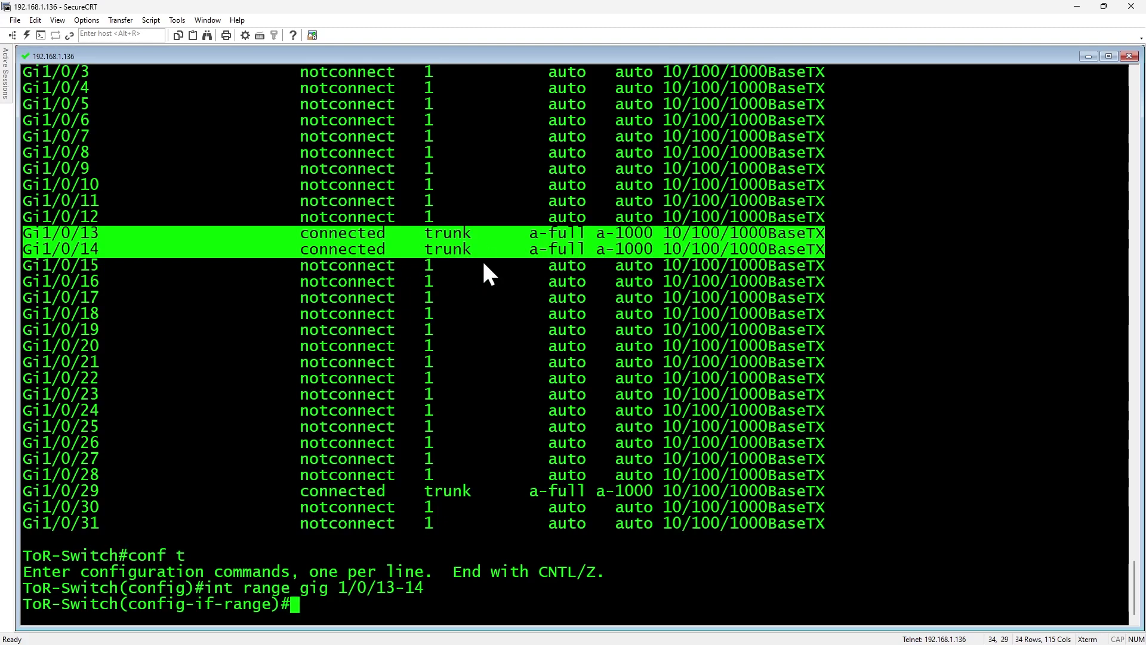
type("sw")
key("Tab")
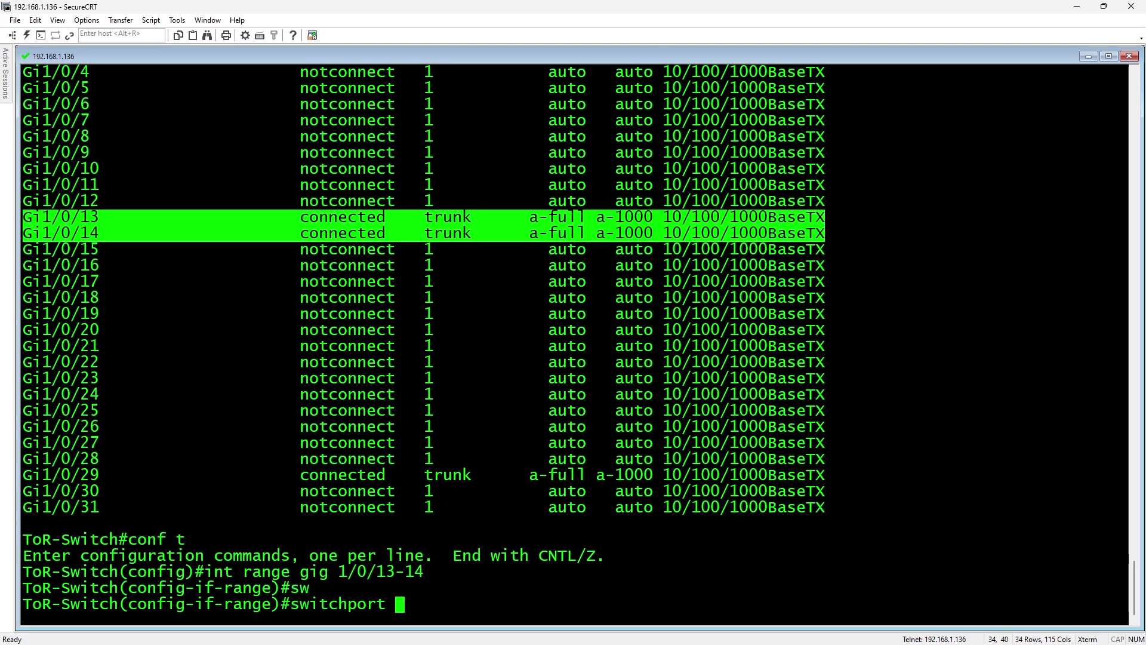
type("host")
key("Return")
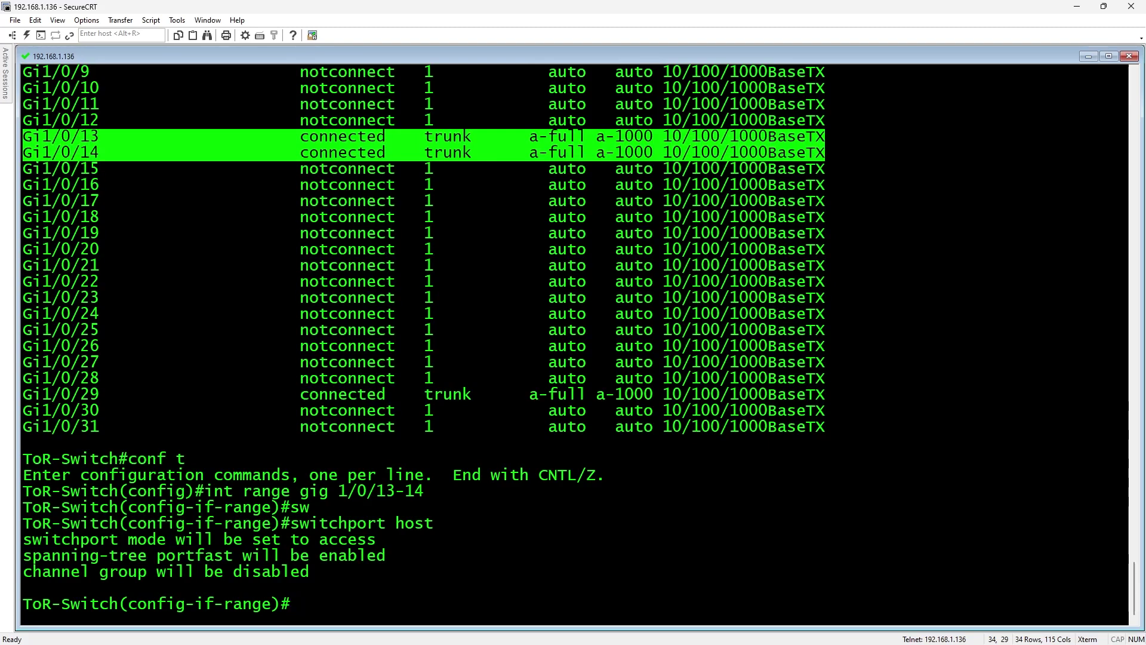
type("end")
key("Return")
key("Return")
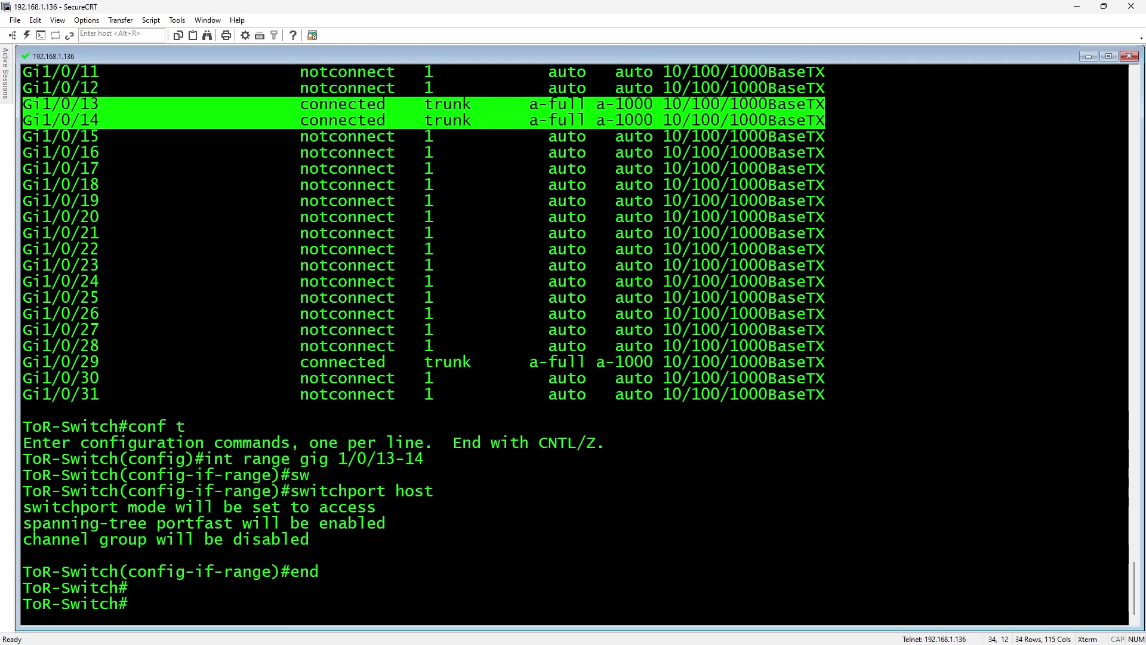
- Show the interface status again and check the VLAN assignment of Gi1/0/13 and Gi1/0/14
type("show int stat")
key("Return")
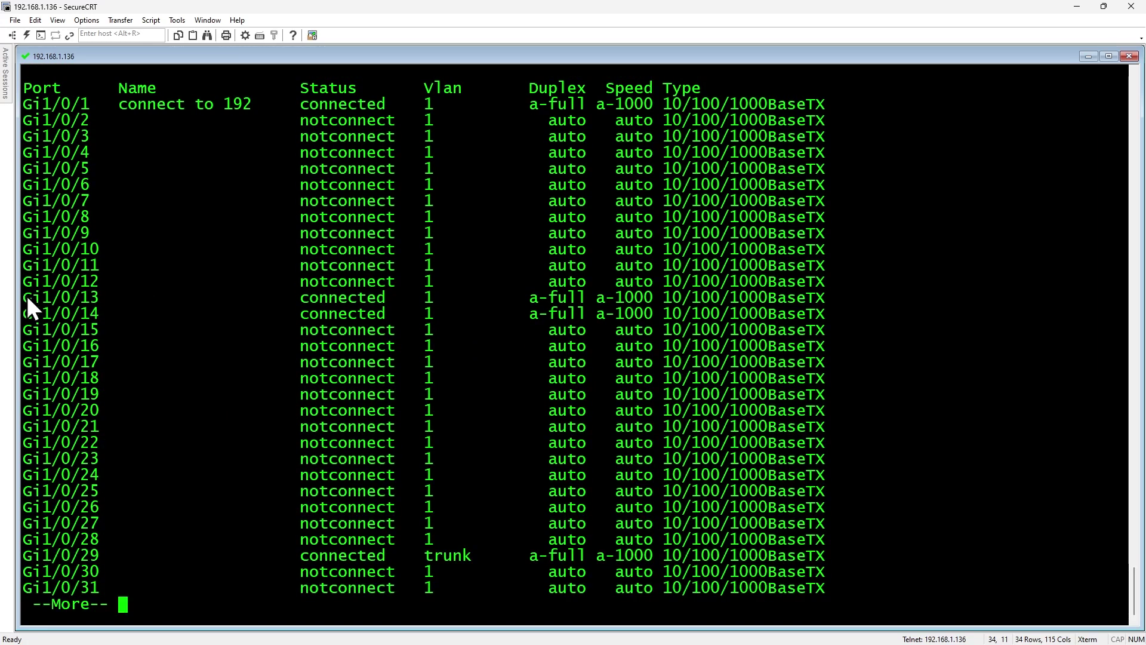
left_click_drag(27, 297, 825, 315)
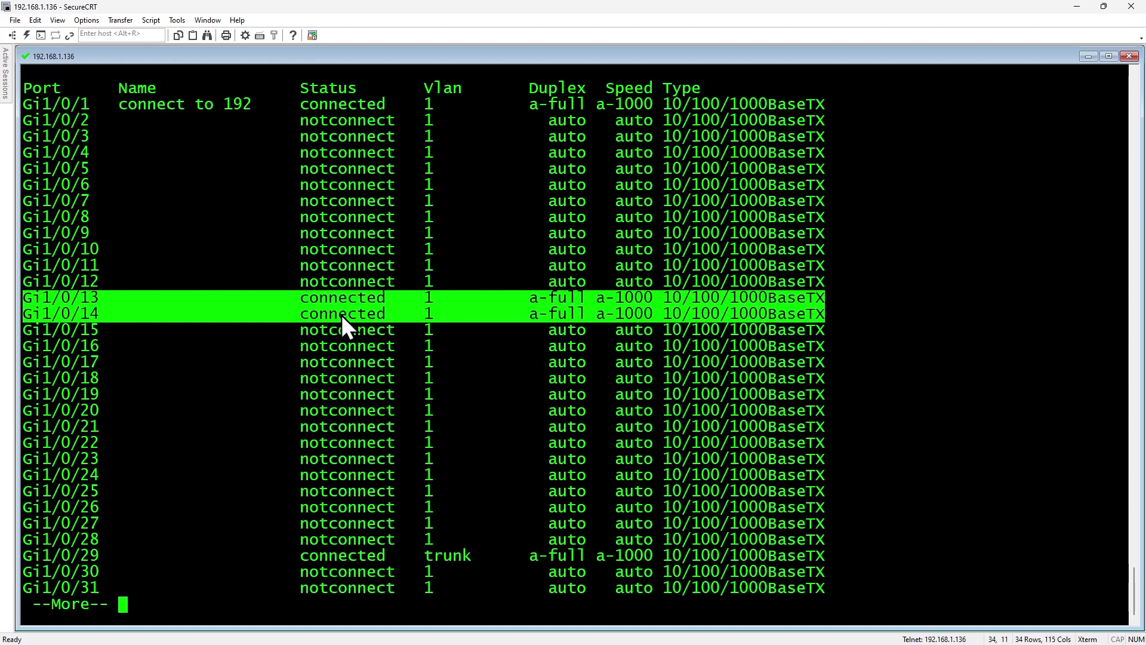
type("q")
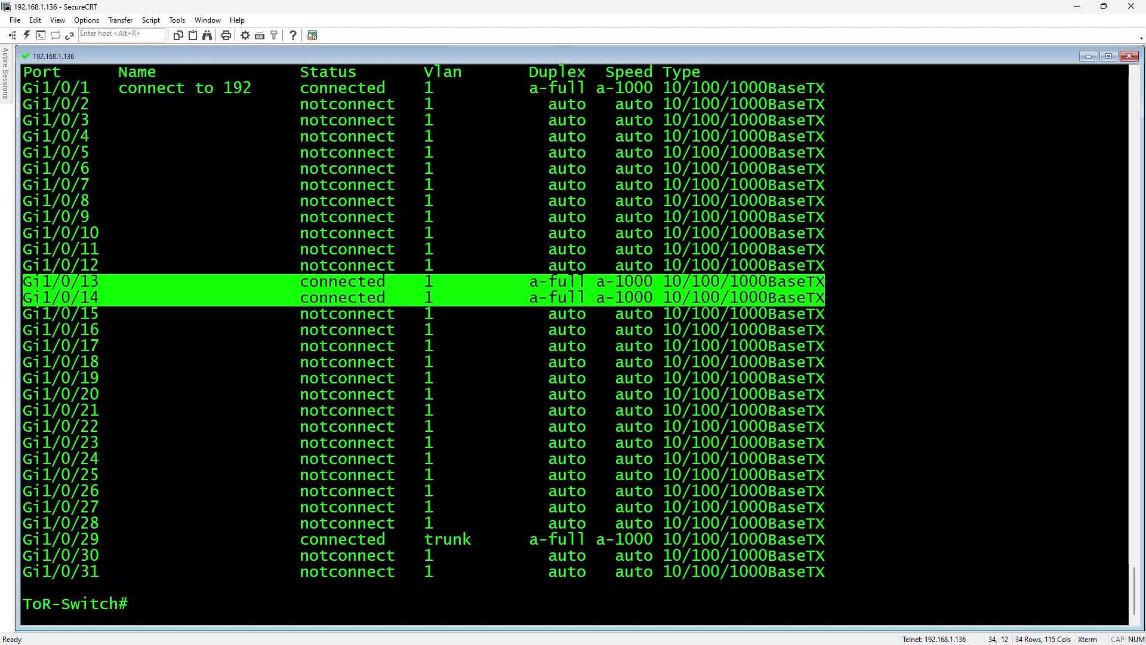
- Save the running configuration of ToR-Switch with wr
type("wr")
key("Return")
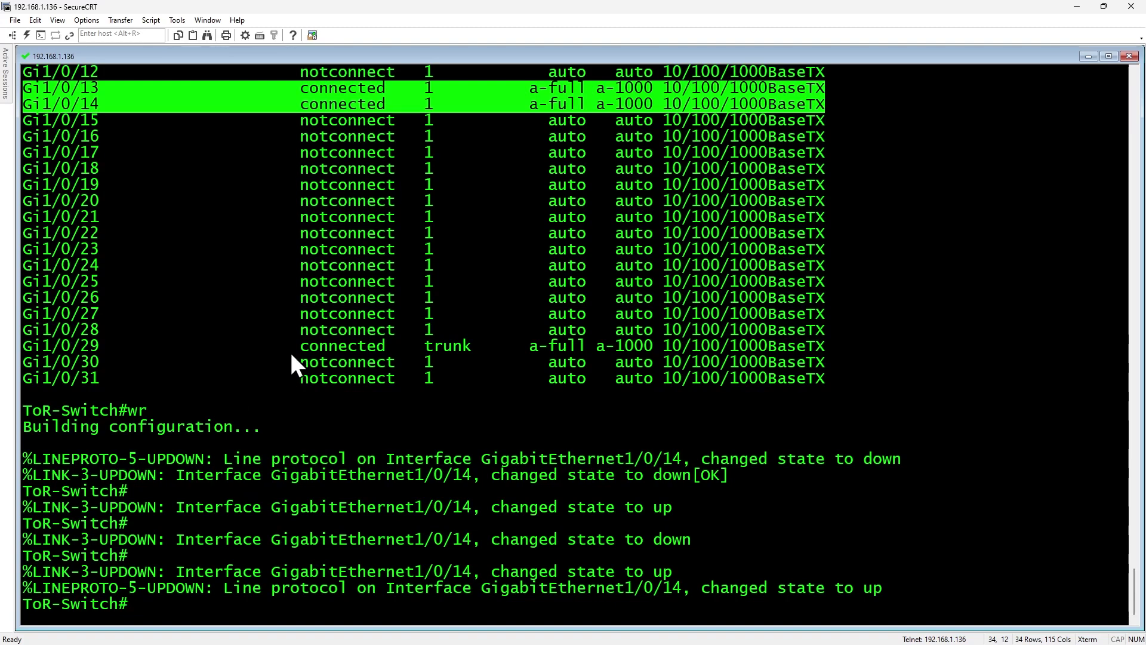
key("Return")
key("Return")
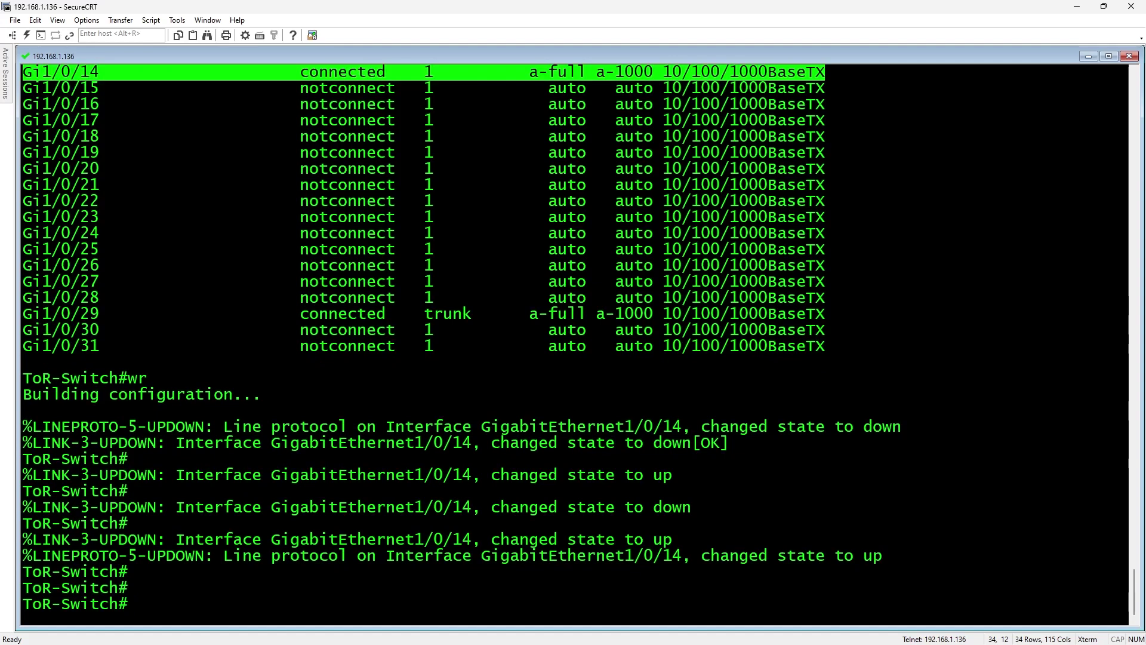
- Ping the ESXi host at 192.168.1.106 and the vCenter appliance at 192.168.1.30 from the switch
type("ping 192.16")
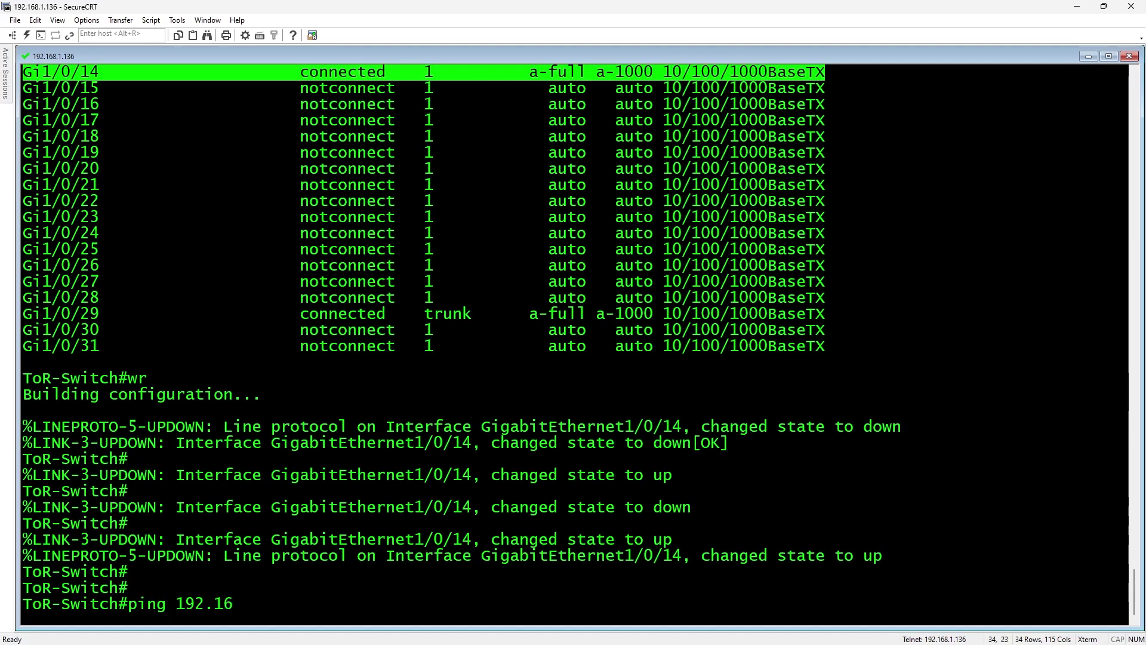
type("8.1.106")
key("Return")
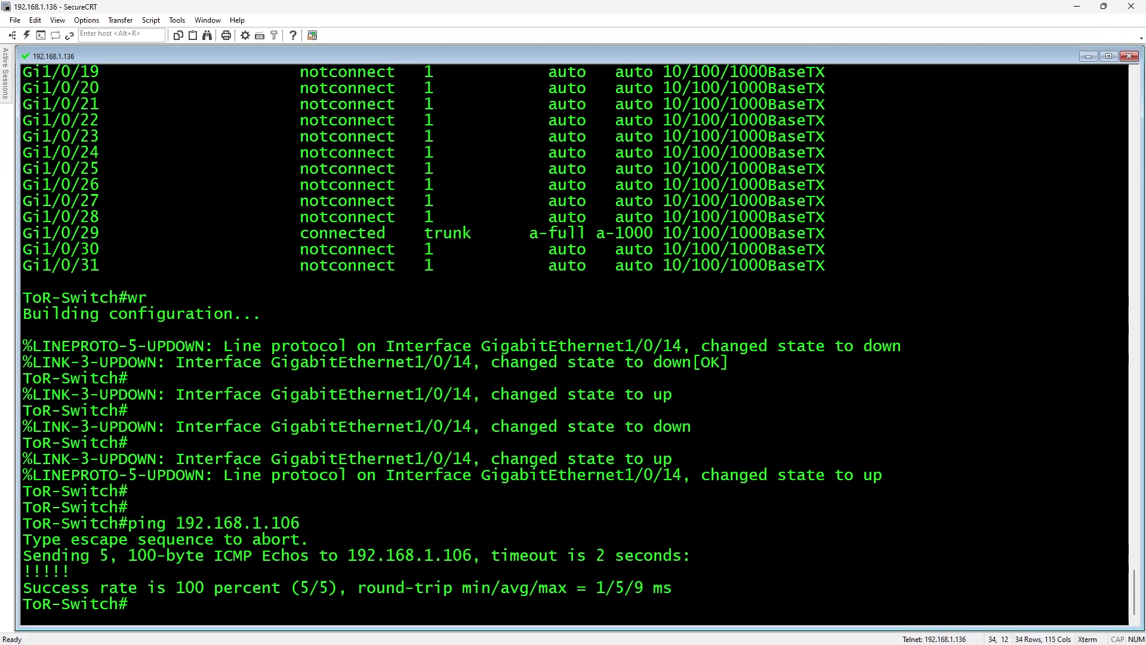
key("Up")
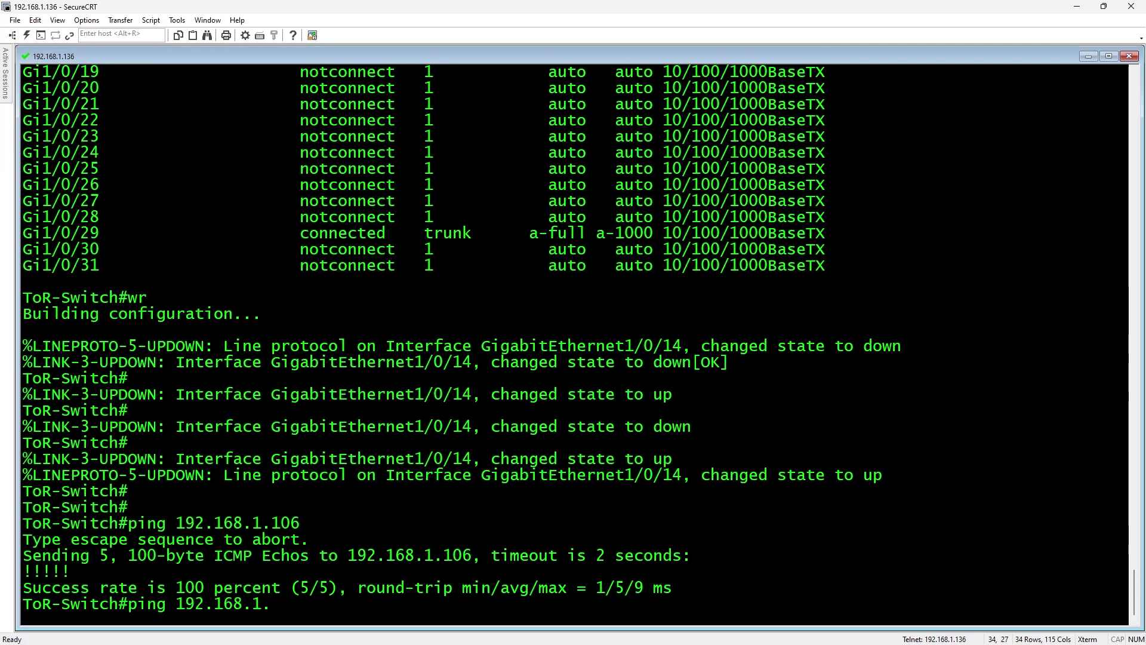
type("30")
key("Return")
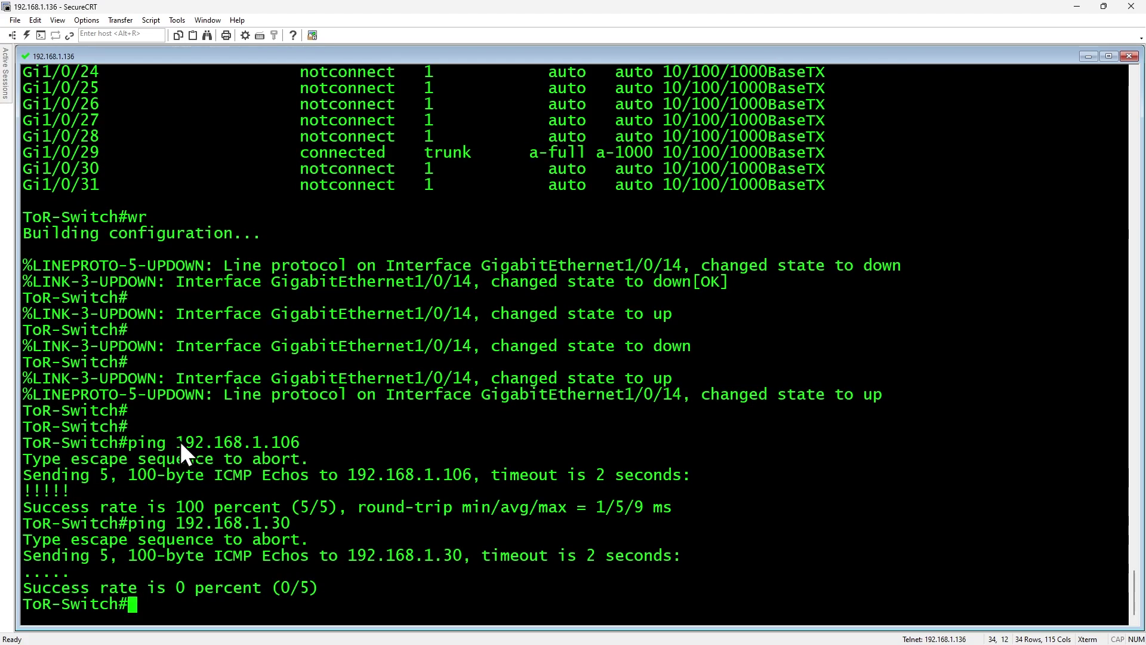
- Recheck the Gi1/0/13 and Gi1/0/14 status lines, and ping 192.168.1.30 with repeat 1000
left_click_drag(180, 442, 290, 446)
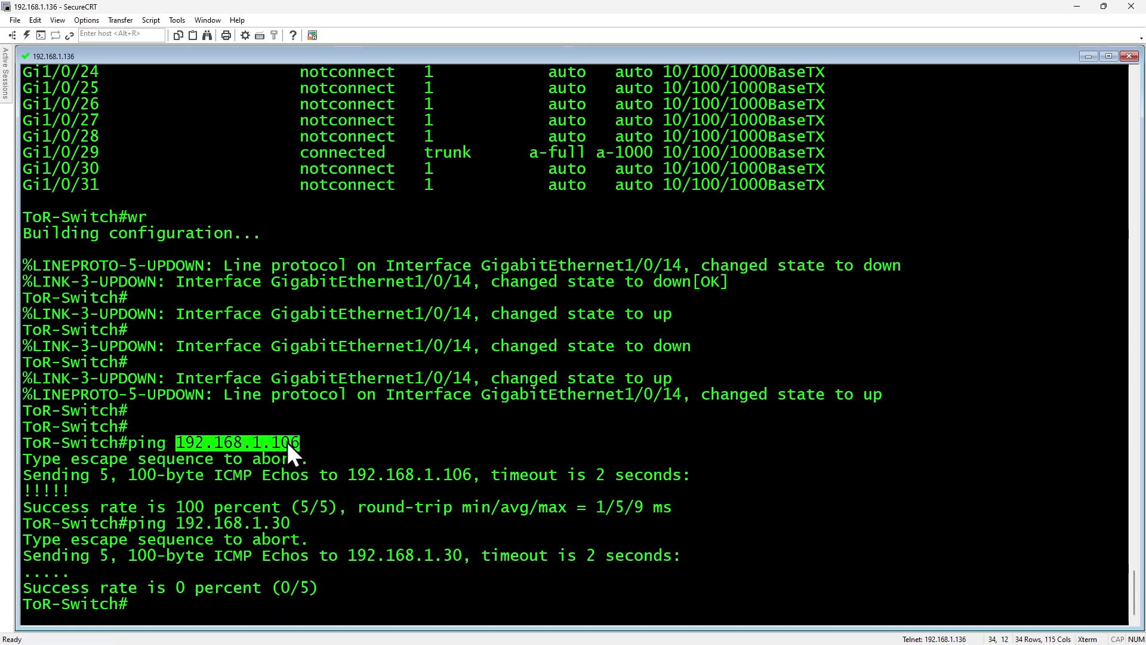
scroll(424, 398, "up", 11)
left_click_drag(411, 410, 300, 427)
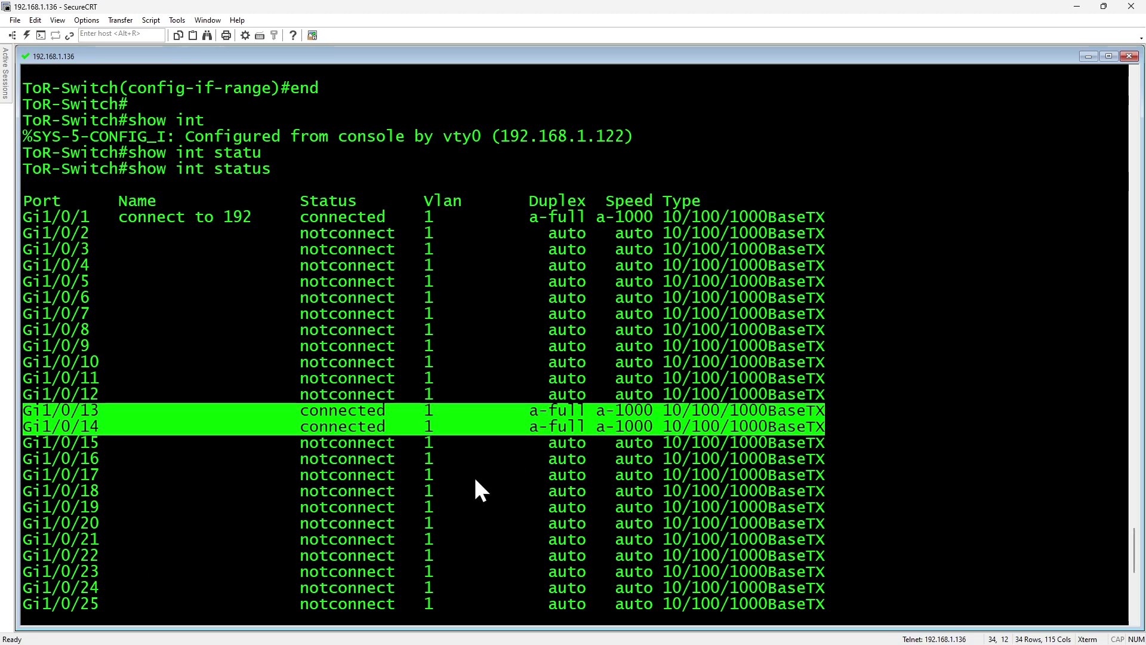
scroll(476, 480, "down", 10)
key("Return")
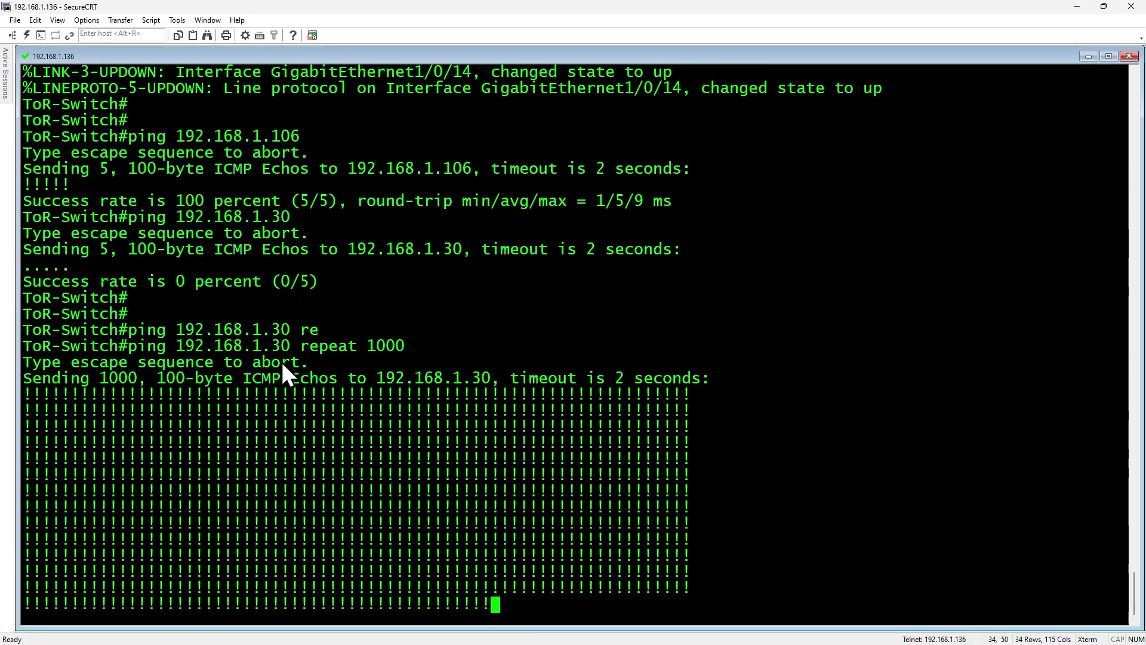
left_click_drag(274, 299, 289, 300)
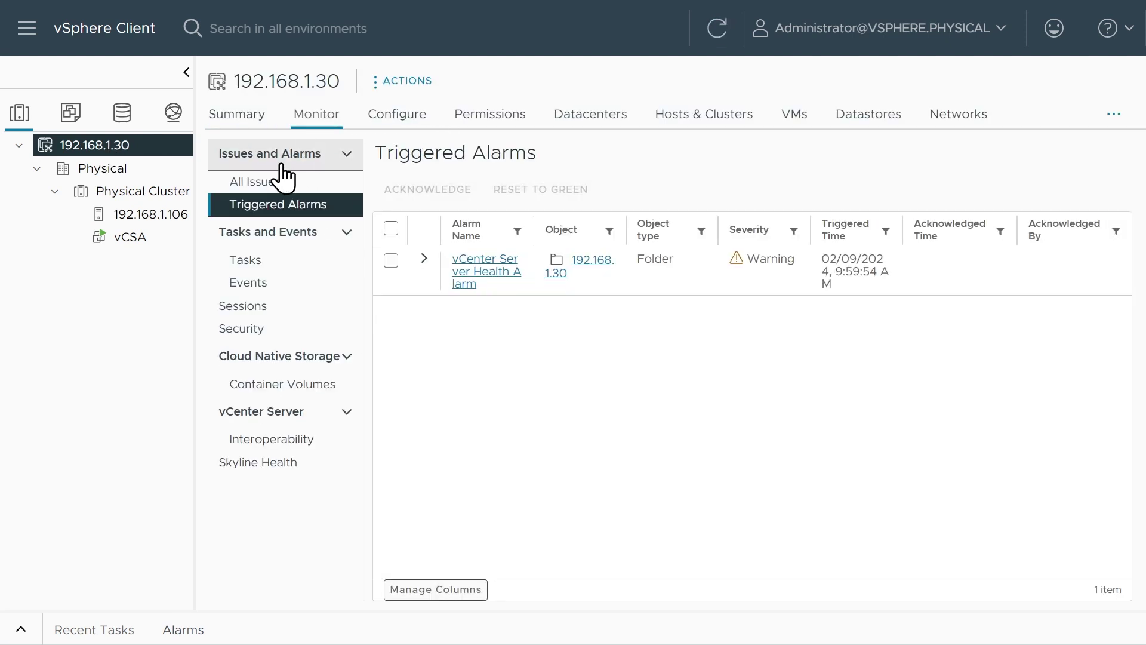
- In the vSphere Client, expand the triggered vCenter Server Health Alarm and reset it to green
left_click(424, 260)
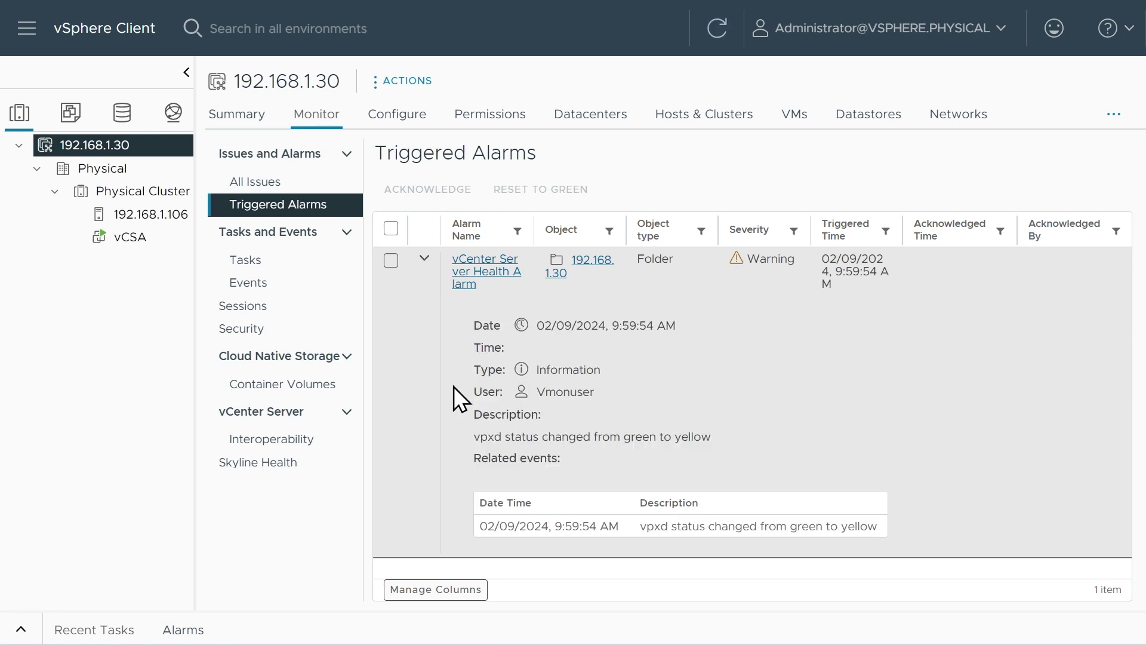
left_click(391, 230)
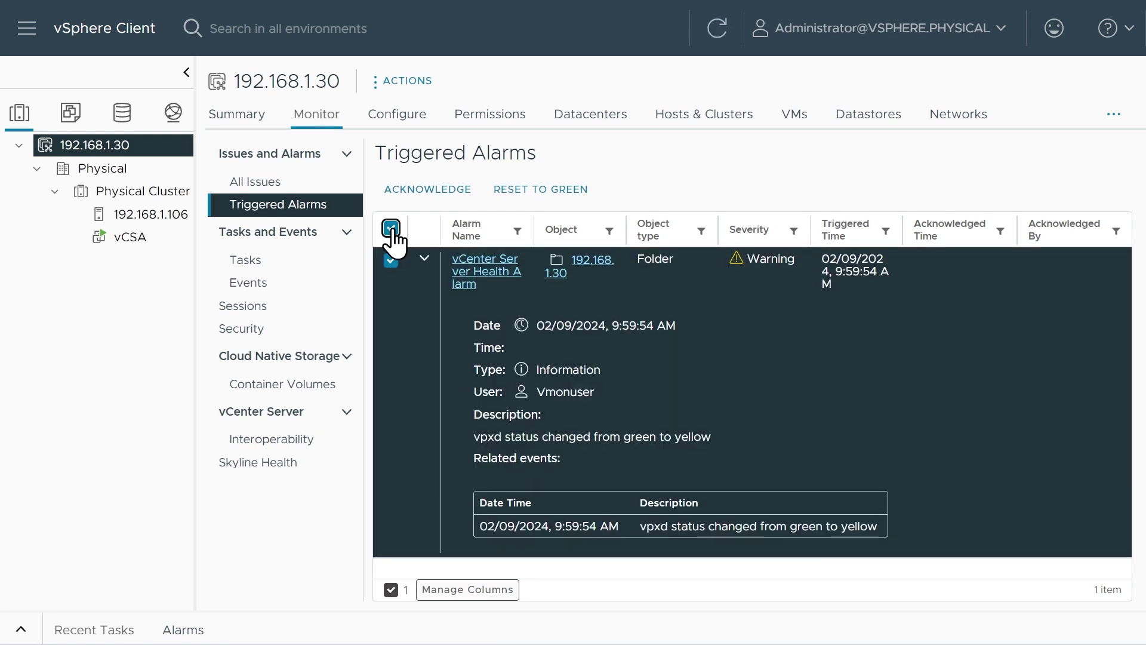
left_click(559, 191)
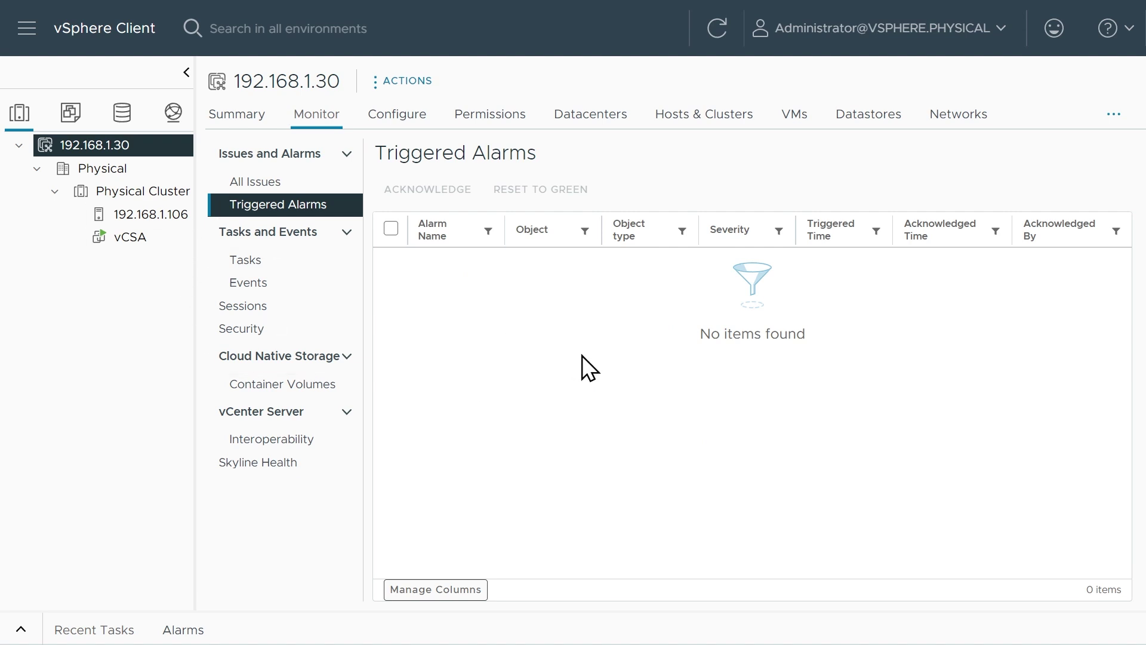
- Examine the summary details of the vCSA virtual machine and open the summary of host 192.168.1.106
left_click(135, 242)
left_click(228, 128)
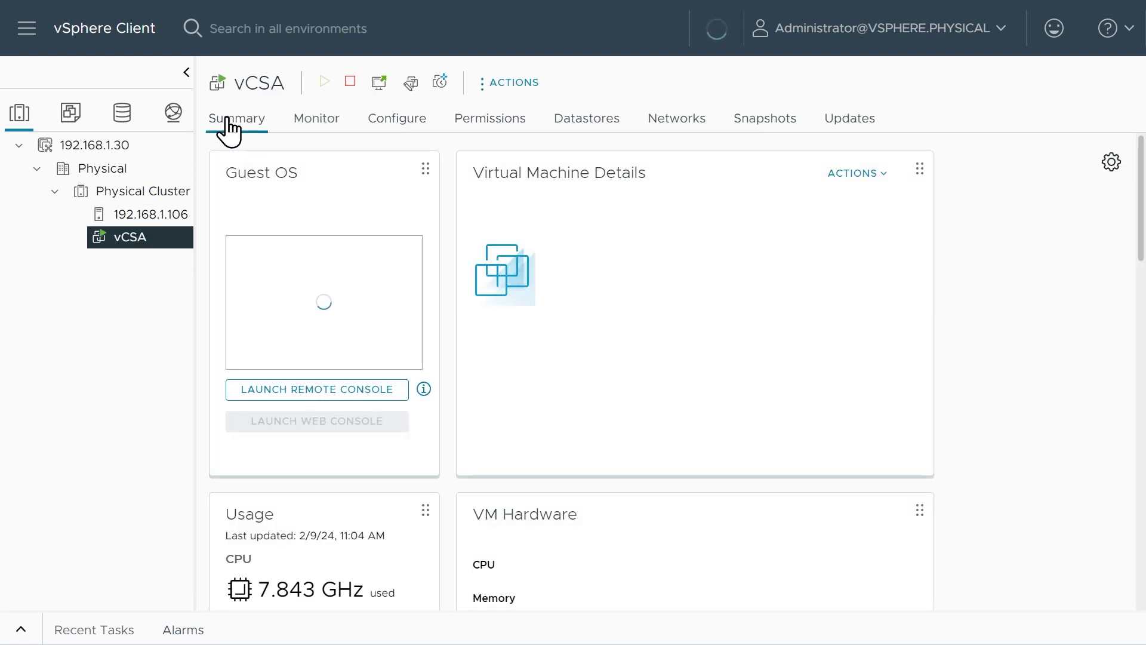
scroll(615, 380, "down", 3)
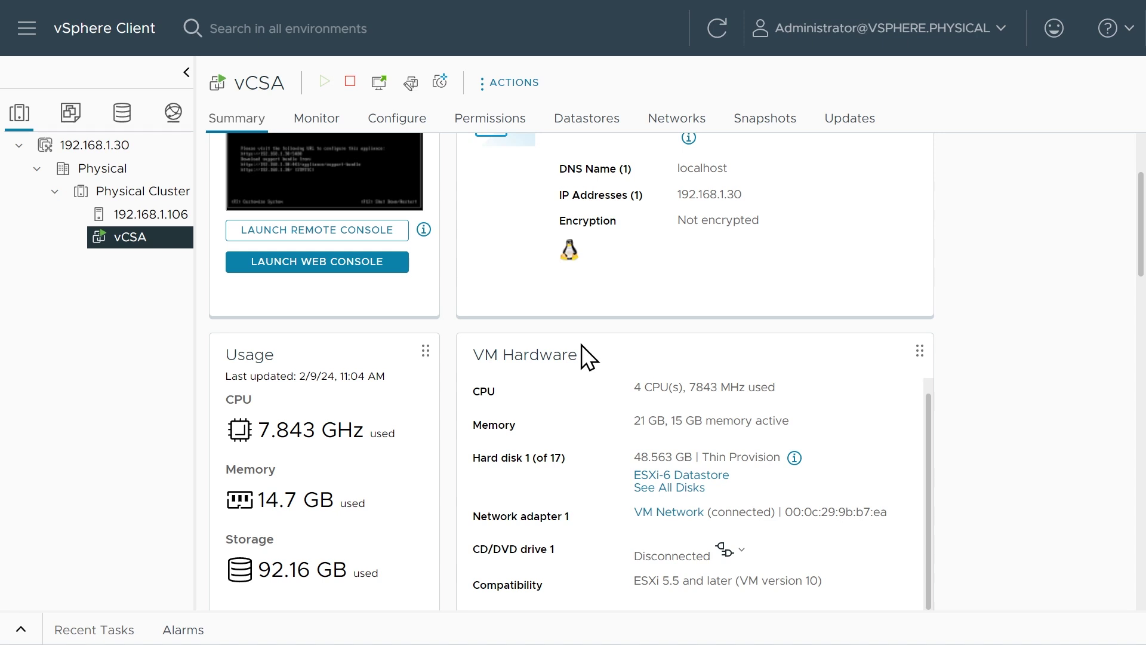
scroll(310, 278, "up", 3)
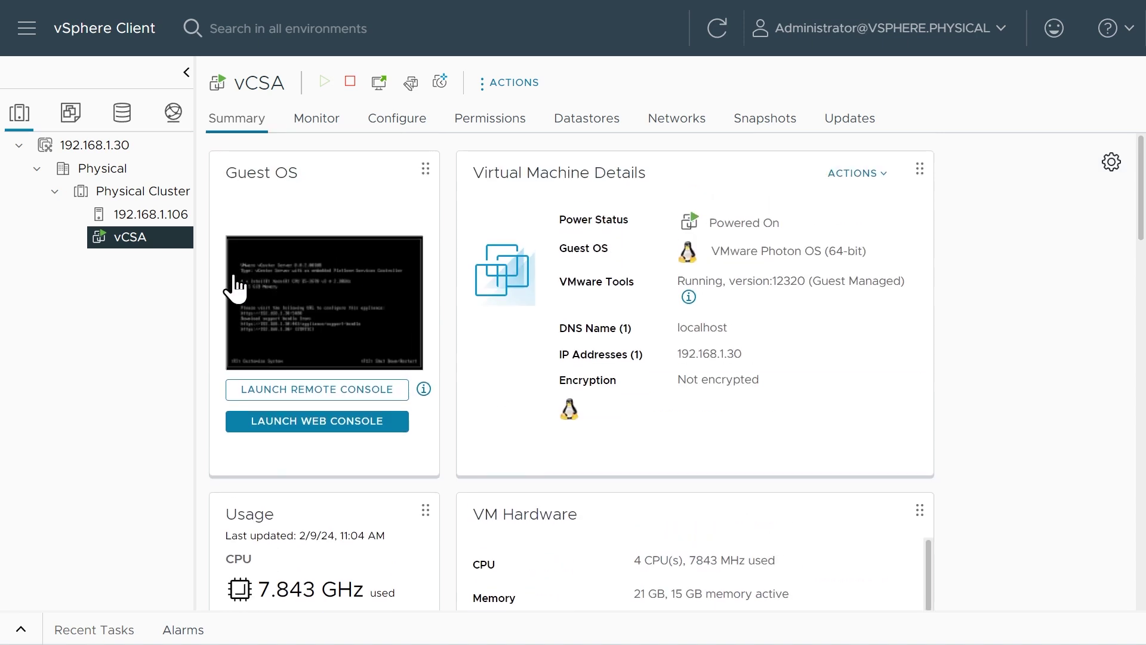
left_click(142, 213)
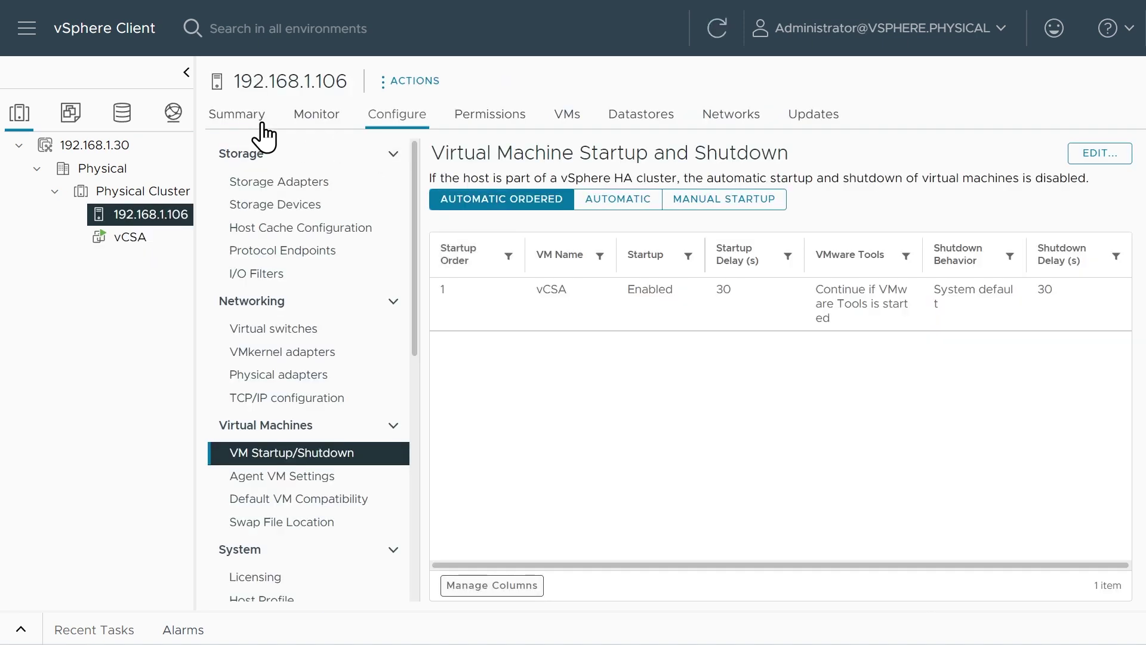
left_click(261, 122)
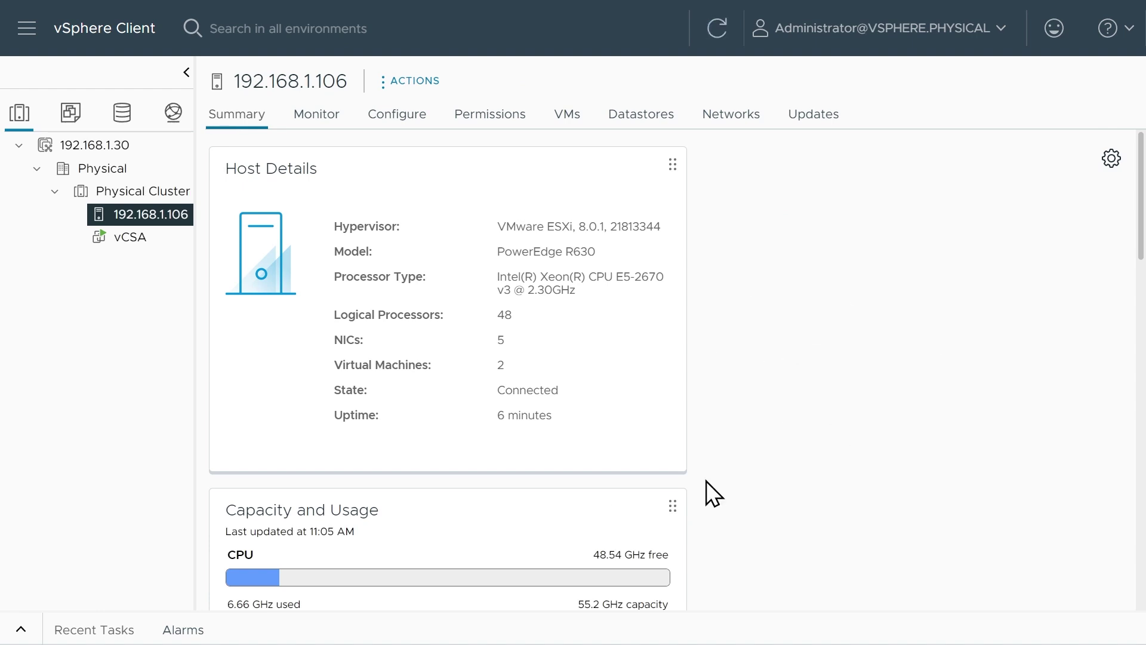